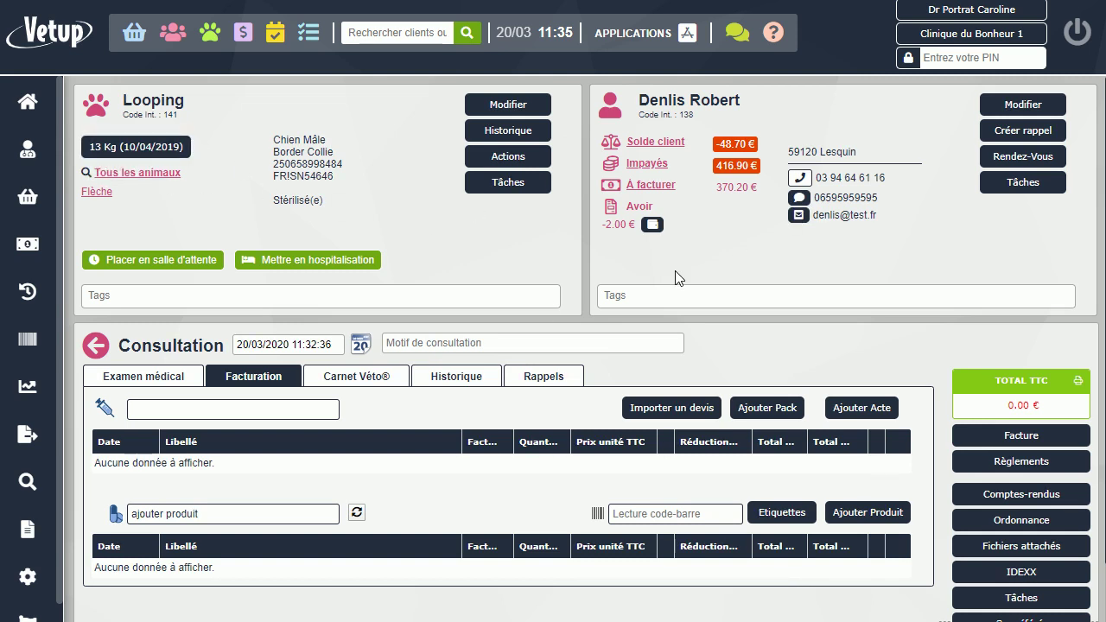
Add the act "consultation jeune chiot" to the consultation's billing and set its discount to 10%.
click(138, 411)
text(jeune)
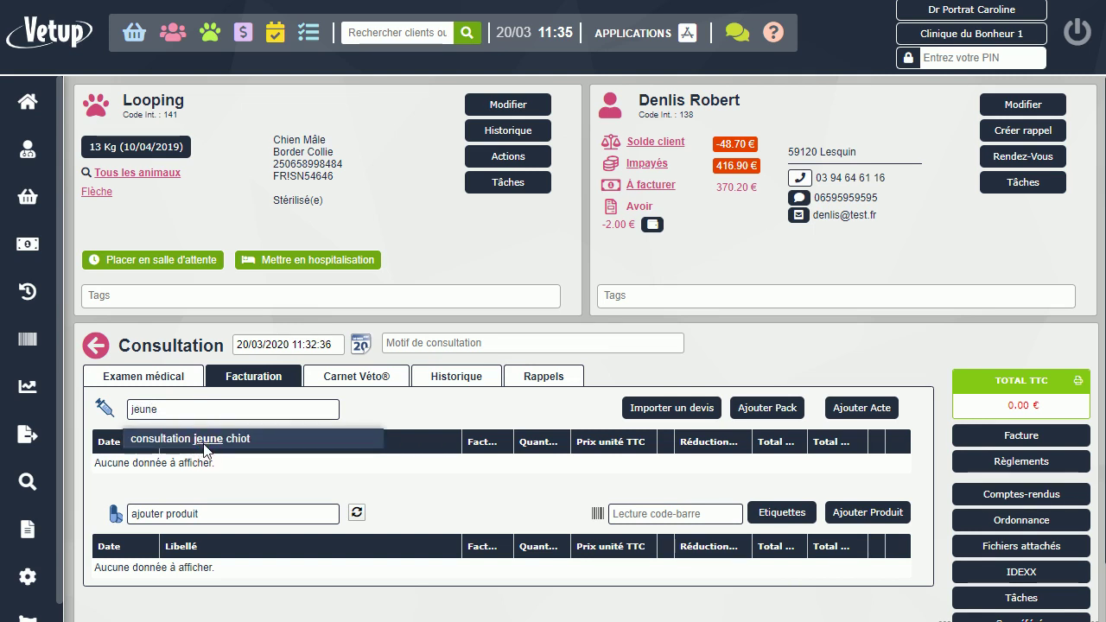
click(206, 448)
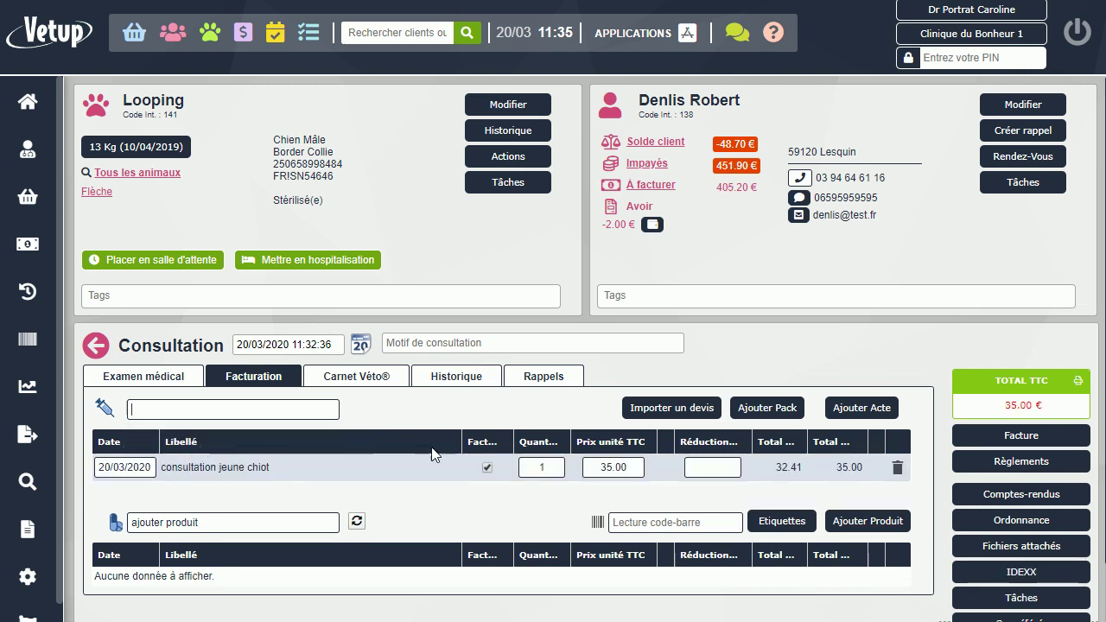
click(691, 467)
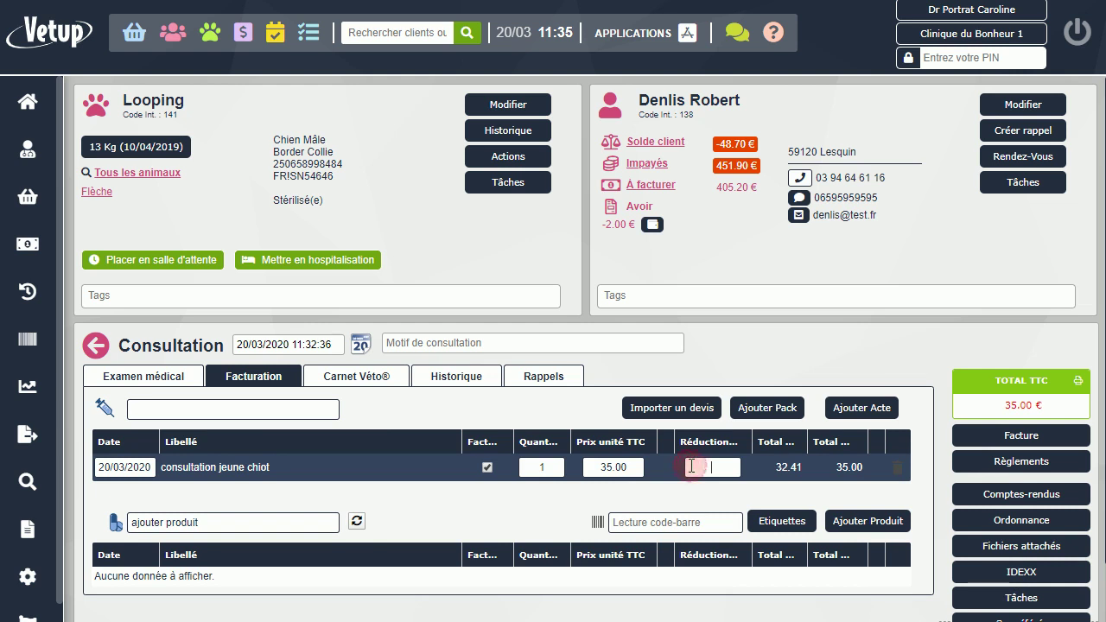
text(10)
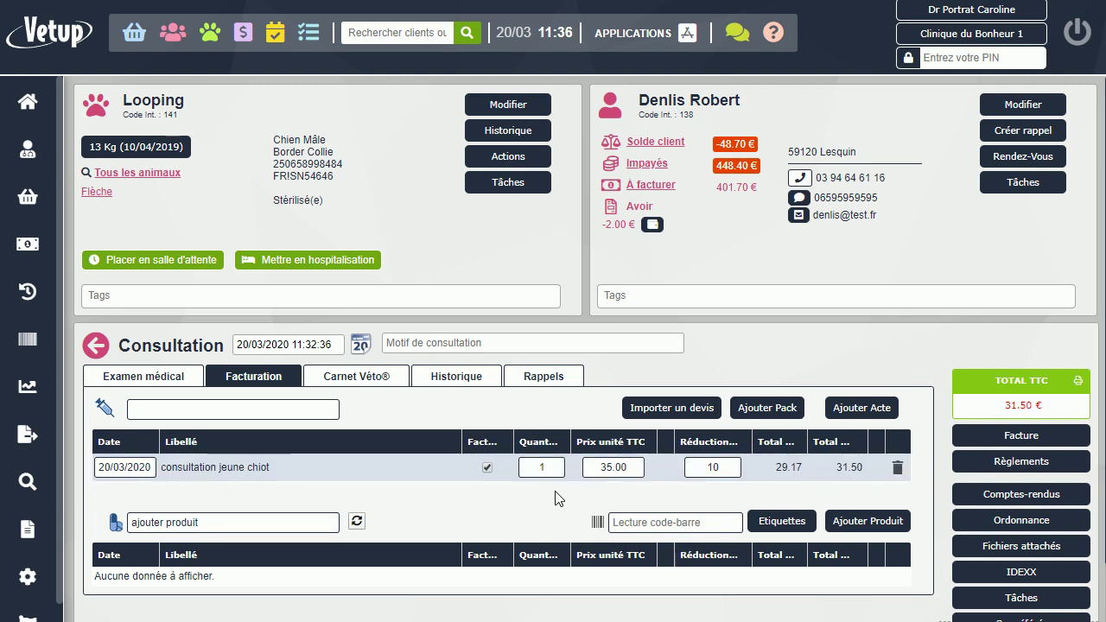
Search the clients for "refuge" and open the Refuge des prés client record for editing.
click(356, 24)
text(refuge)
key(Return)
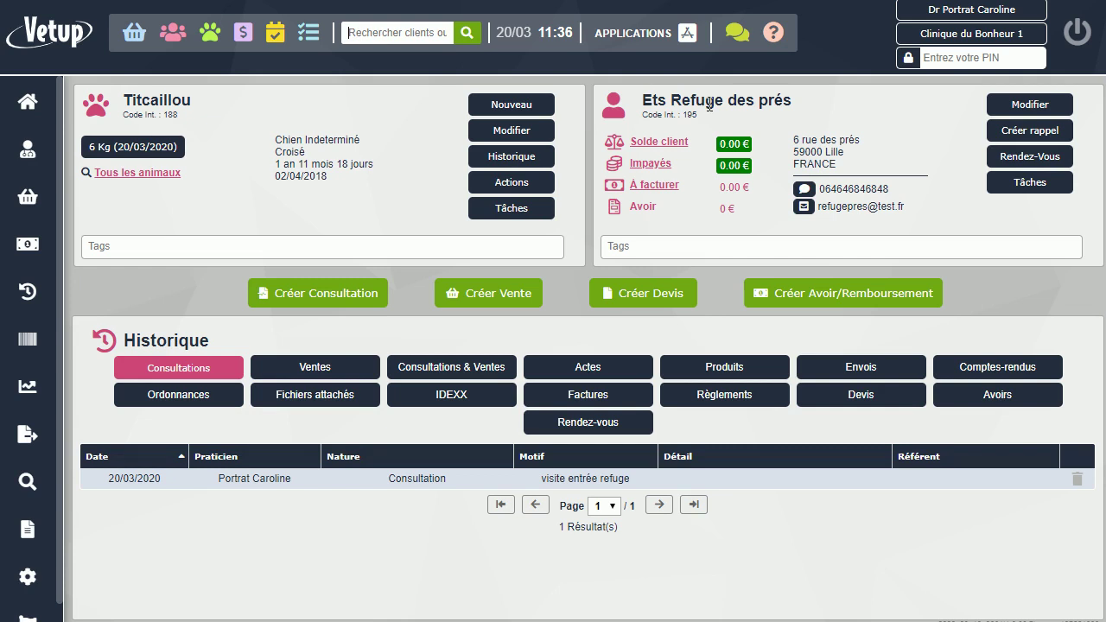
click(1021, 105)
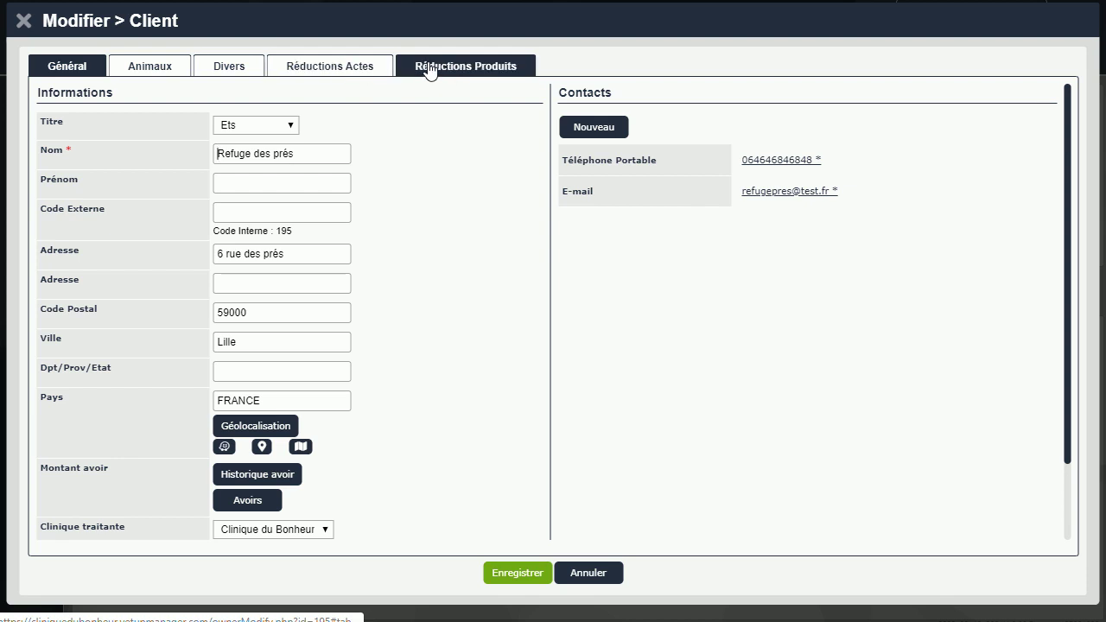
Review the client's act discounts and apply a global discount of 15% to all act categories.
click(359, 73)
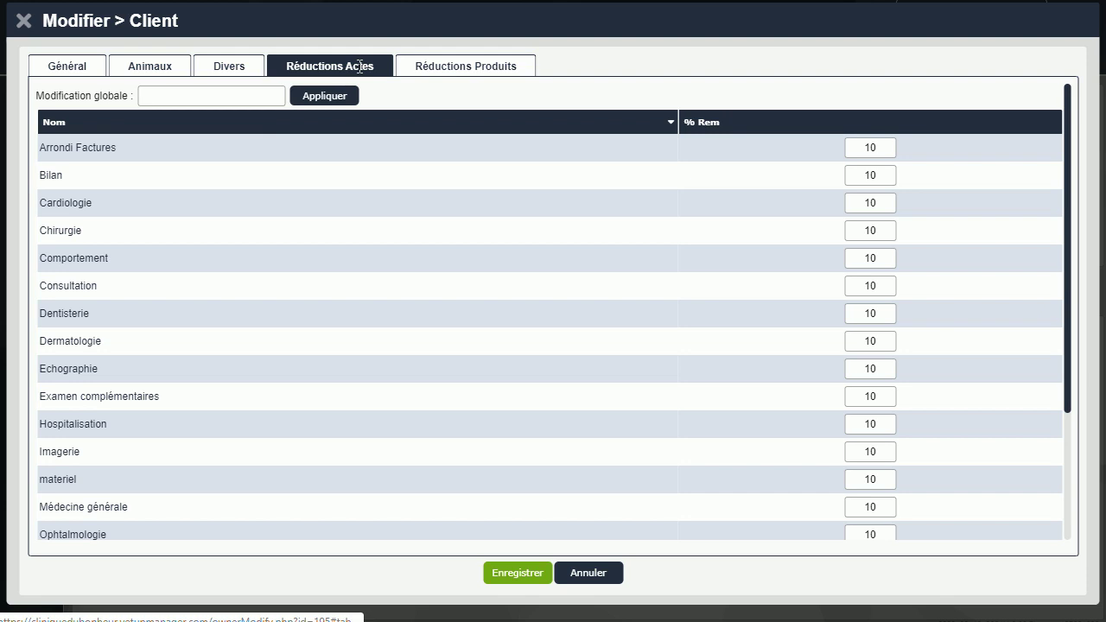
click(931, 173)
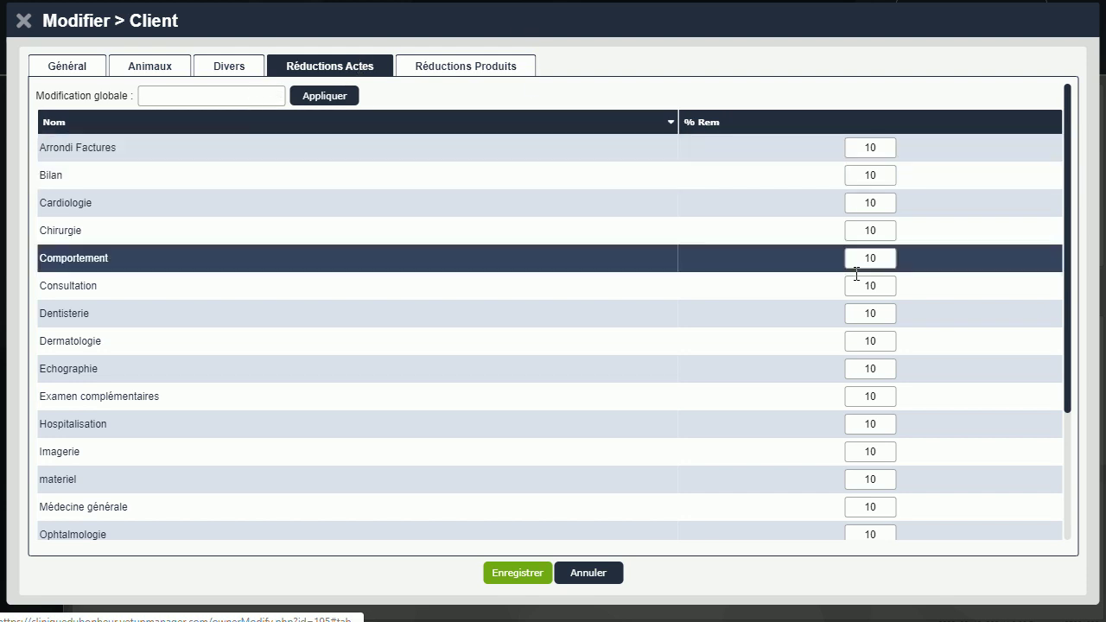
scroll(852, 471, down, 3)
scroll(846, 450, up, 3)
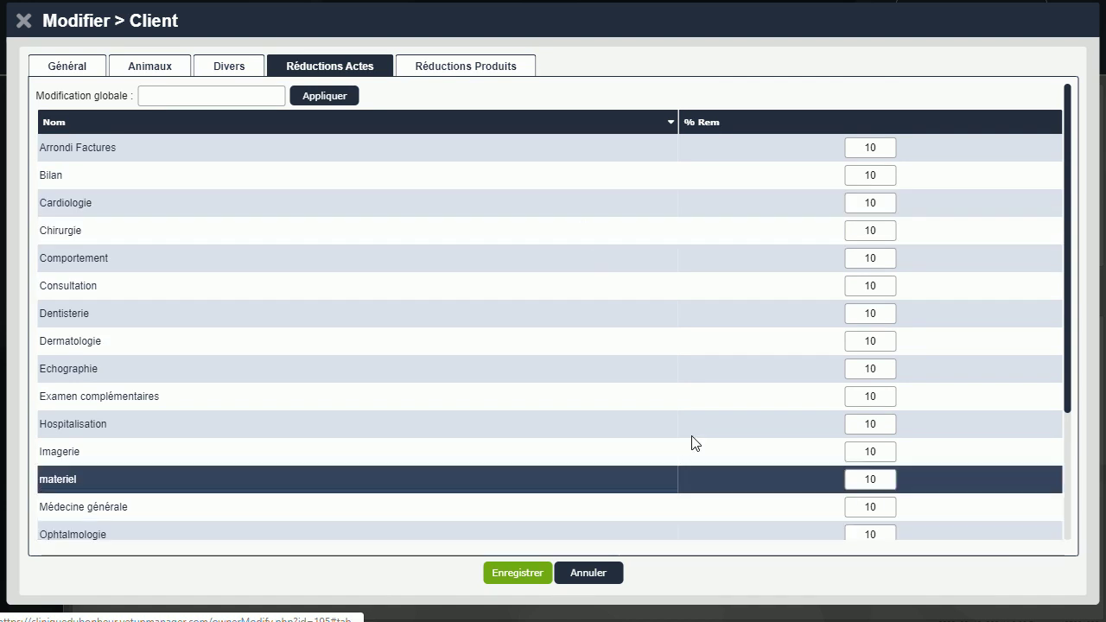
scroll(710, 409, down, 3)
scroll(711, 409, up, 3)
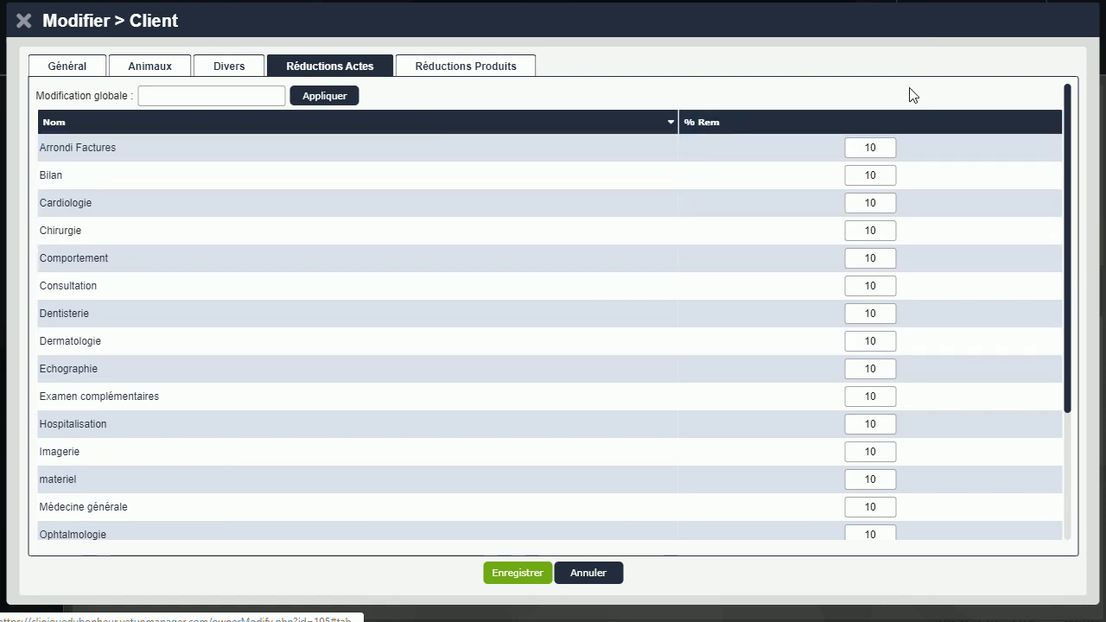
click(168, 100)
text(15)
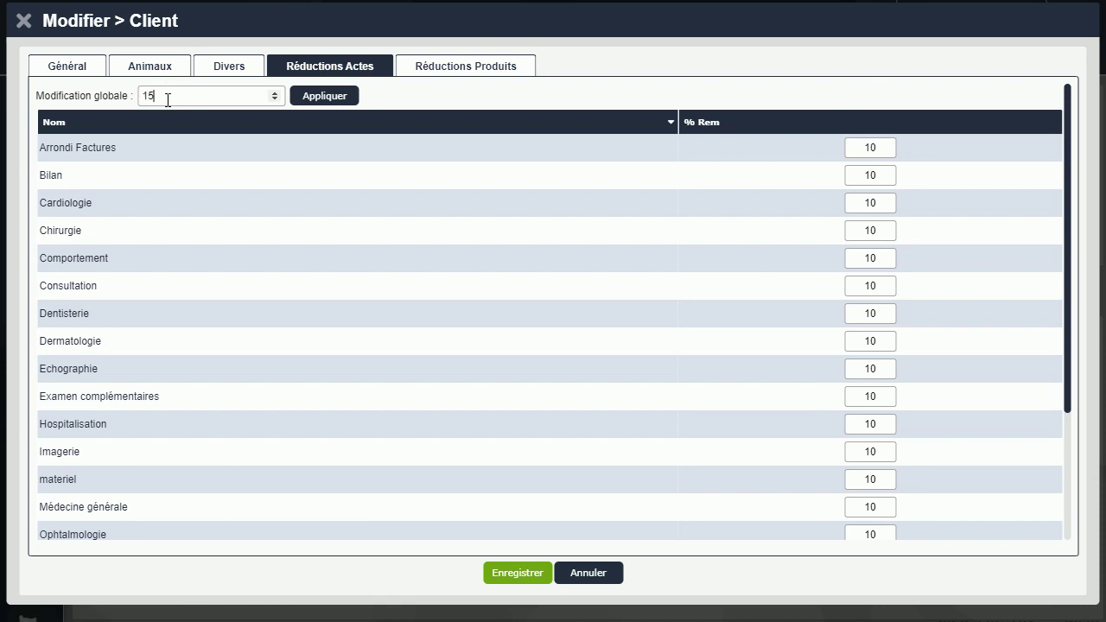
click(328, 102)
click(328, 102)
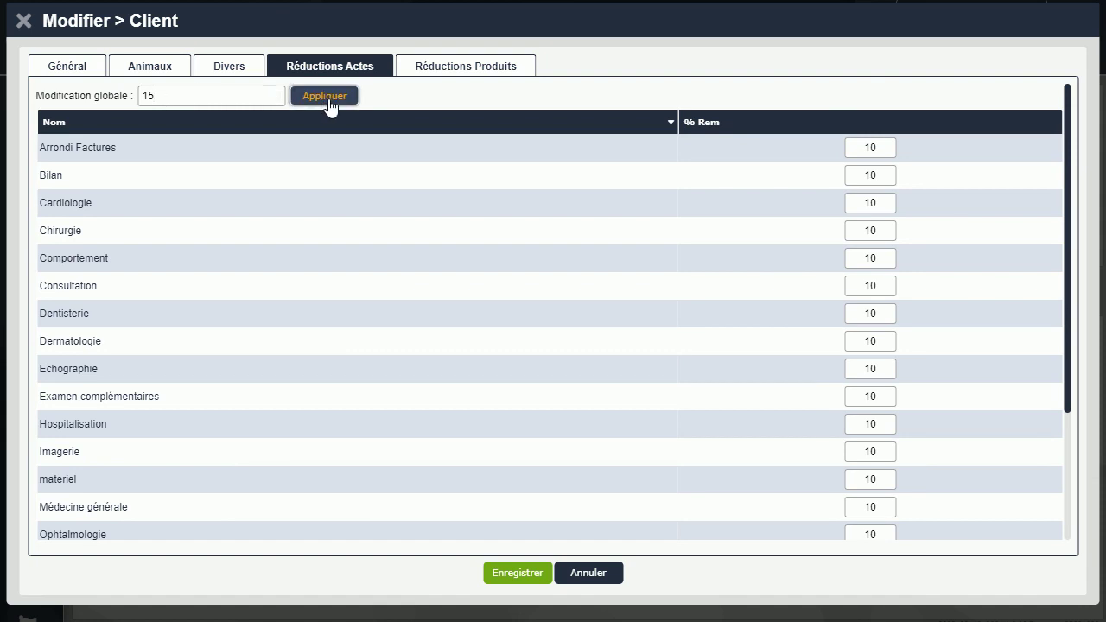
scroll(847, 441, down, 3)
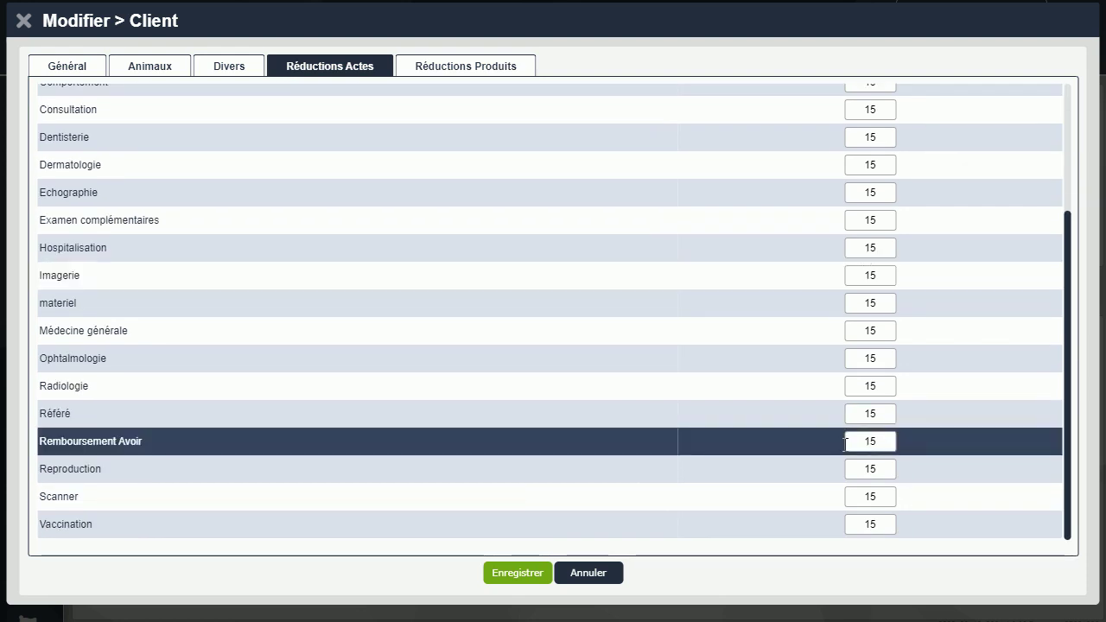
scroll(845, 443, up, 3)
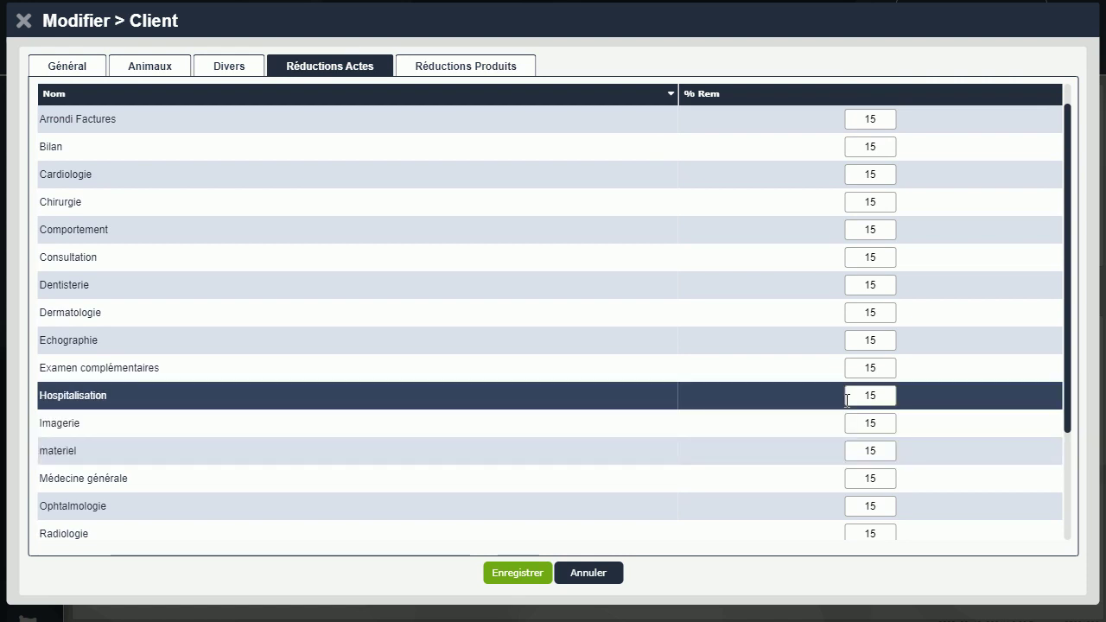
Set the client's discount for the Hospitalisation act category to 20%.
click(884, 397)
key(BackSpace)
text(20)
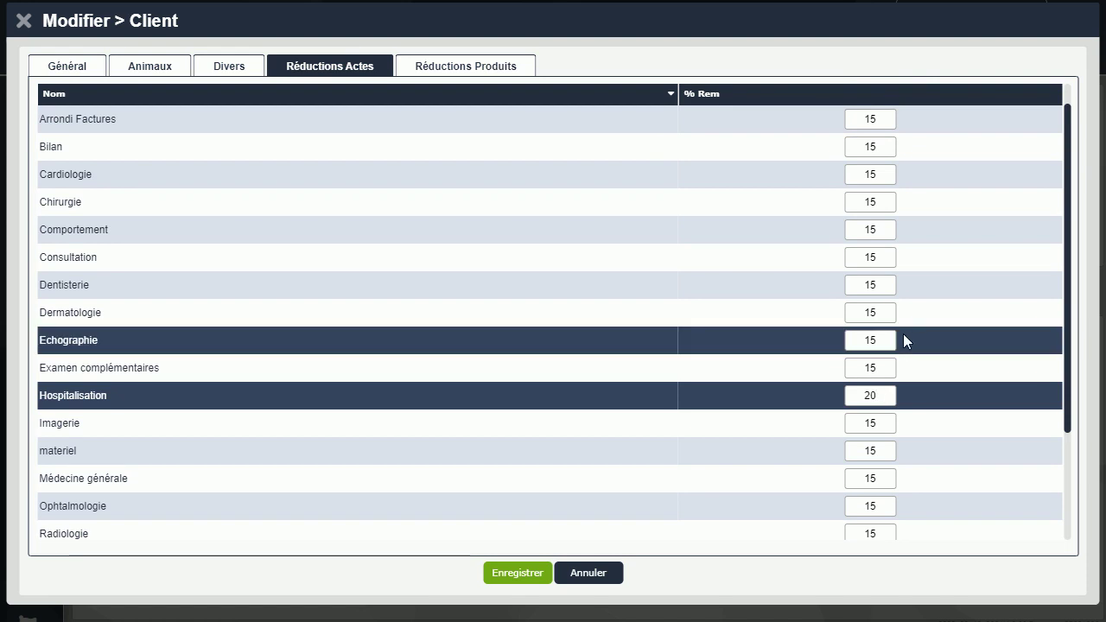
scroll(860, 336, up, 1)
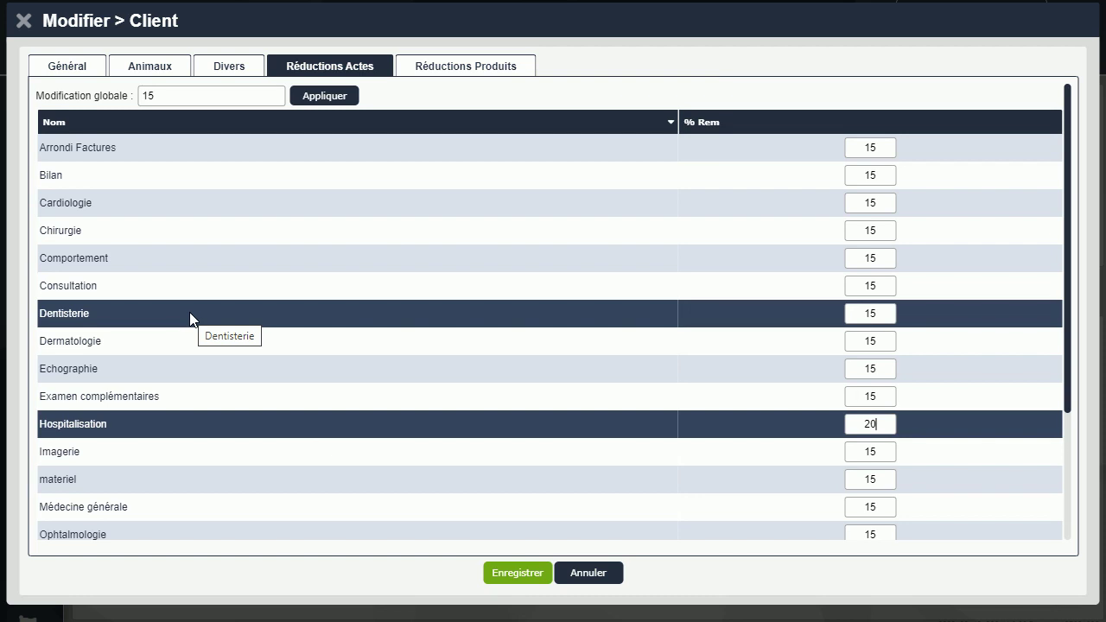
Apply a global discount of 10% to all of the client's product categories.
click(427, 64)
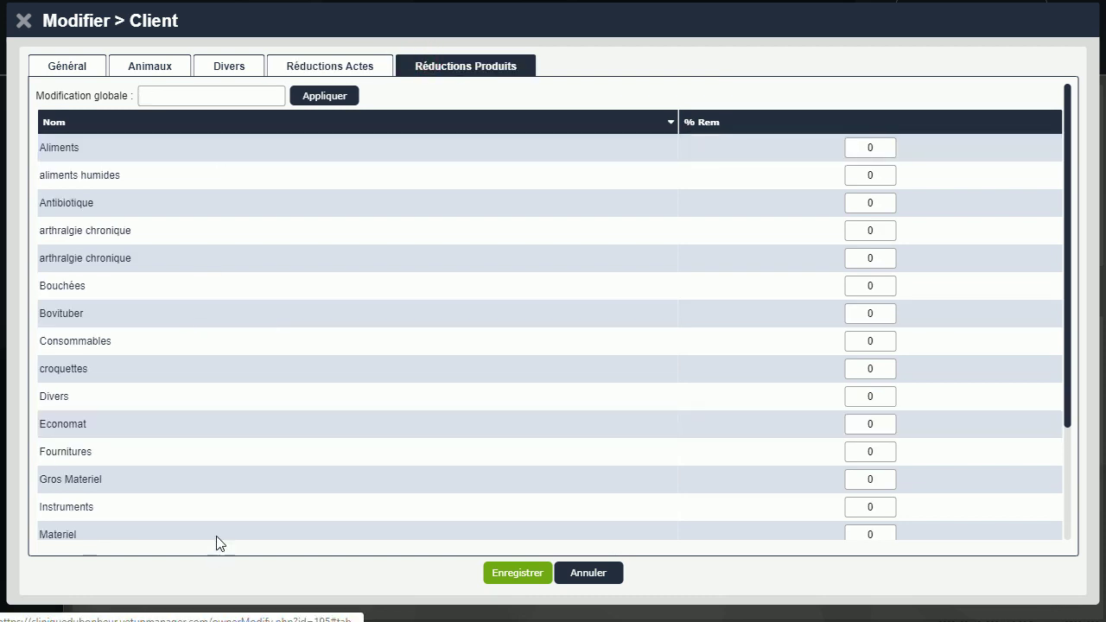
scroll(251, 411, down, 2)
scroll(249, 411, up, 3)
click(184, 102)
text(10)
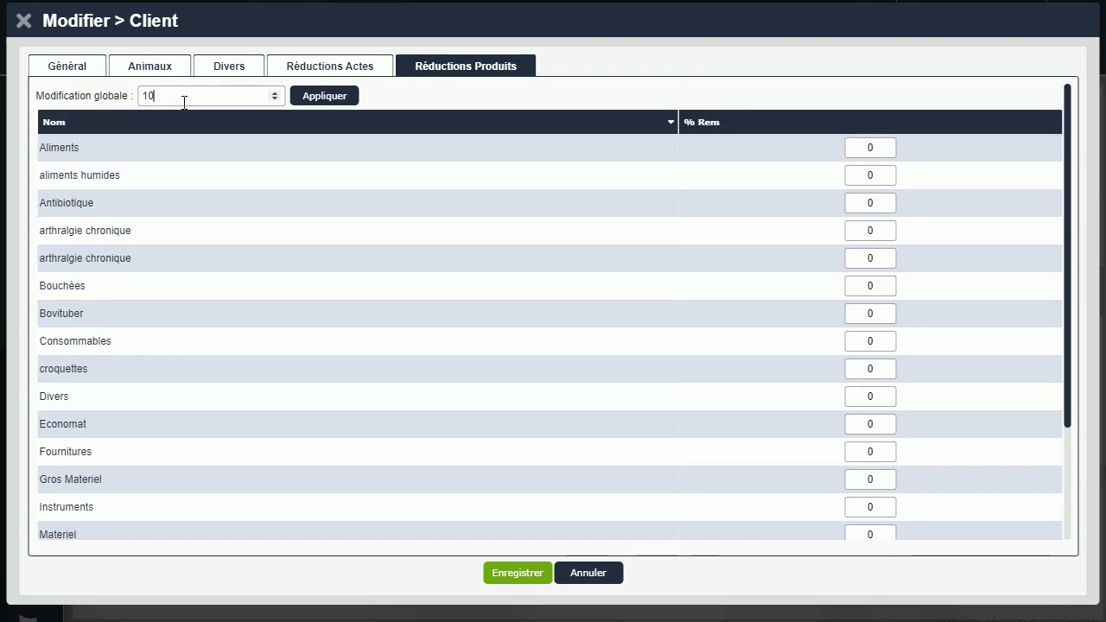
click(327, 97)
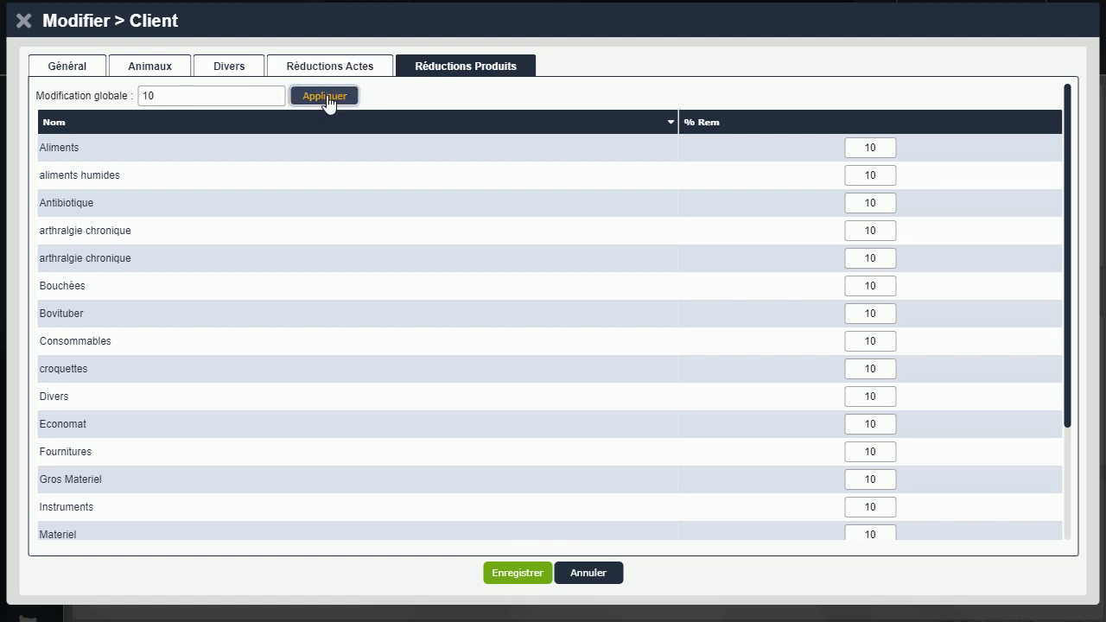
Set the discount for the capitalised Materiel product category to 0% and save the client record.
scroll(427, 286, down, 3)
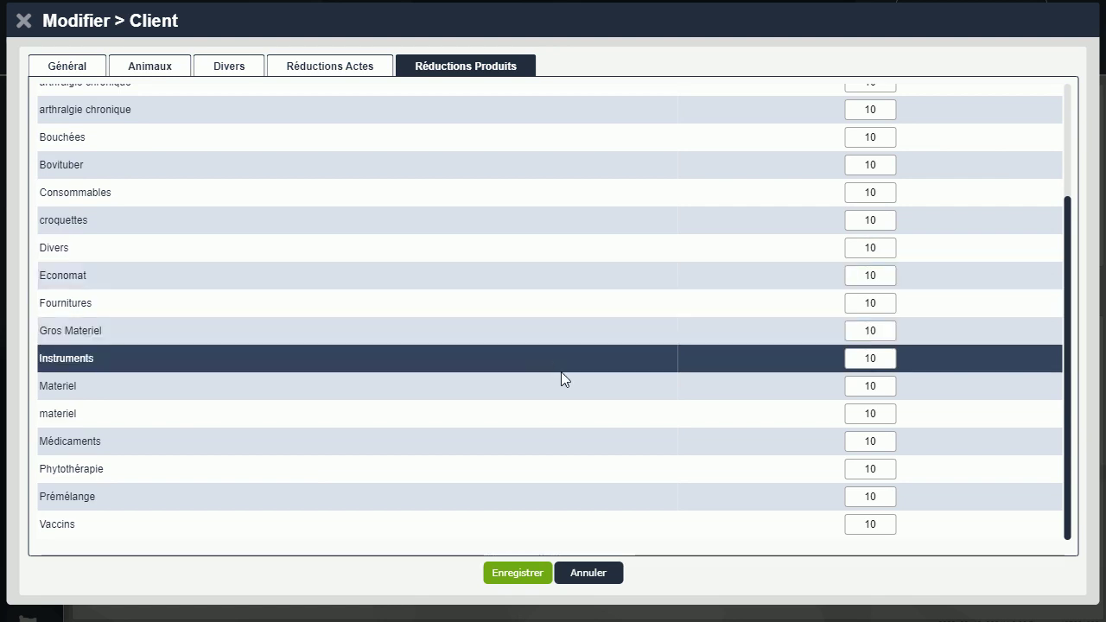
click(882, 385)
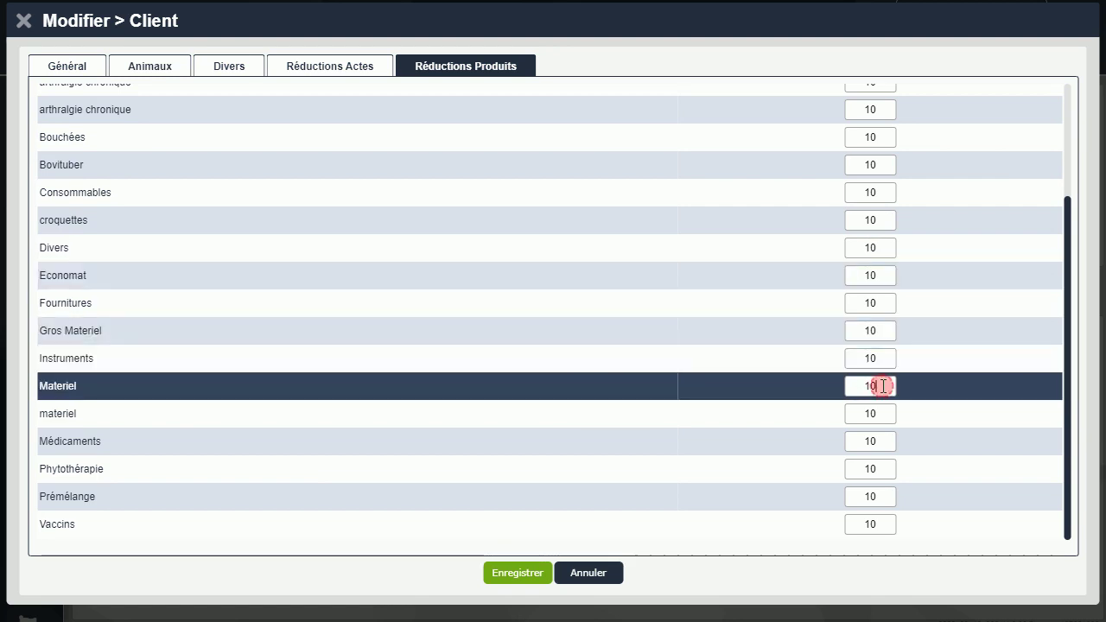
key(BackSpace)
key(BackSpace)
text(0)
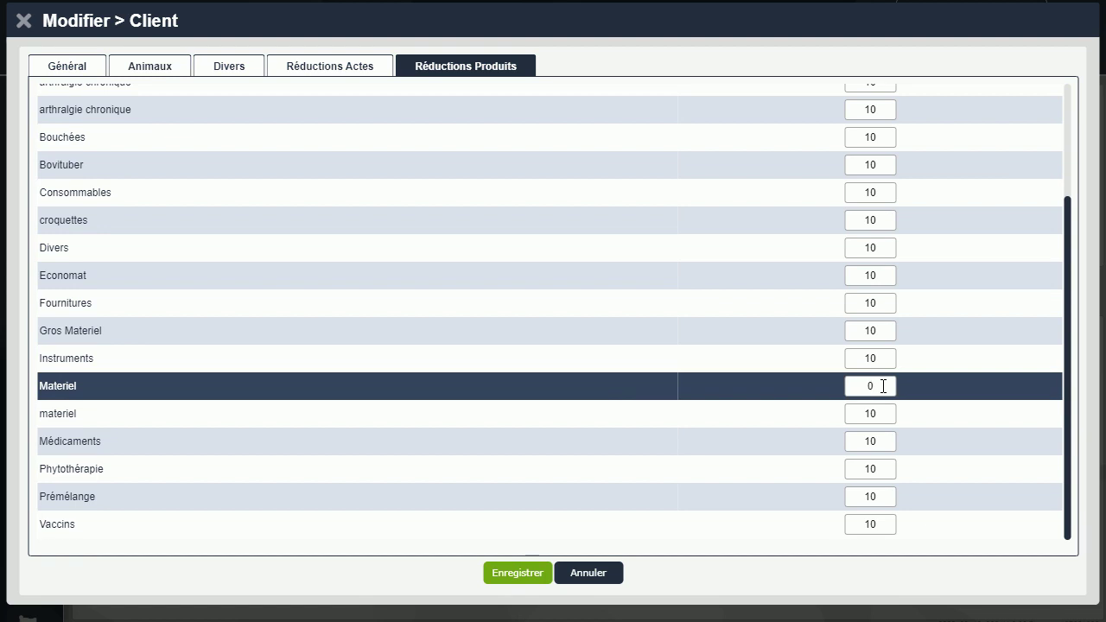
click(507, 574)
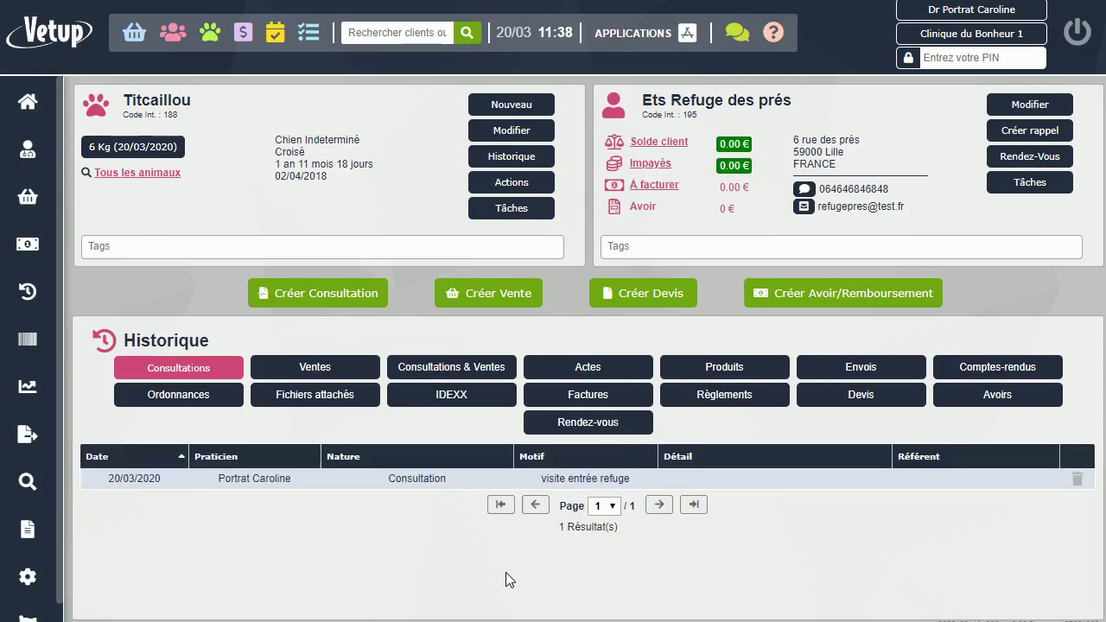
Create a new consultation for Titcaillou and add the act "Consultation" to its billing.
click(332, 292)
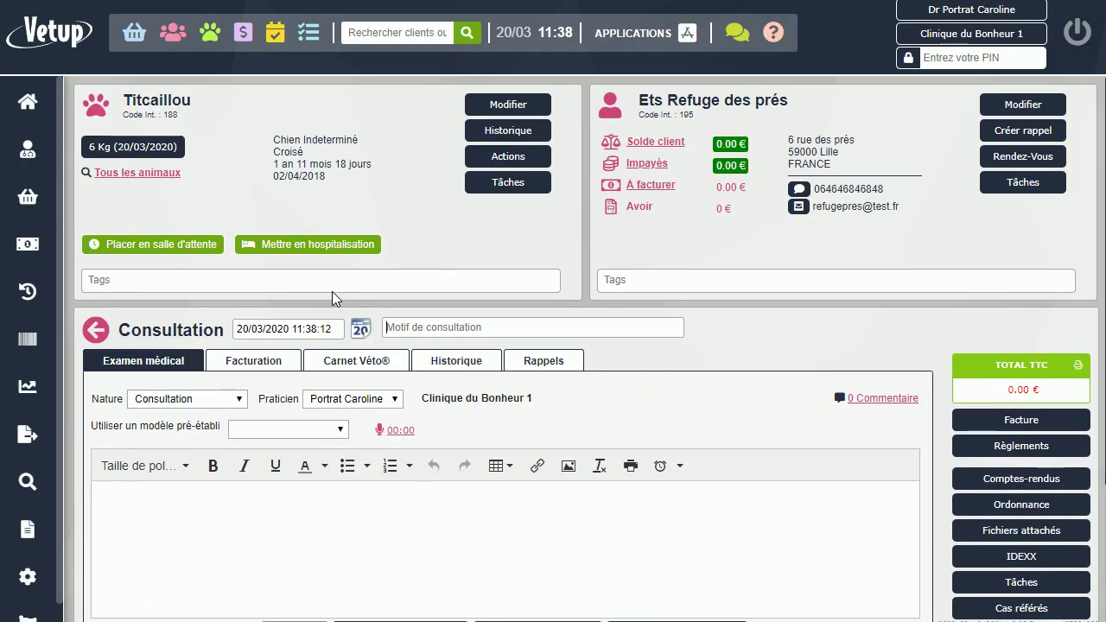
scroll(332, 292, down, 2)
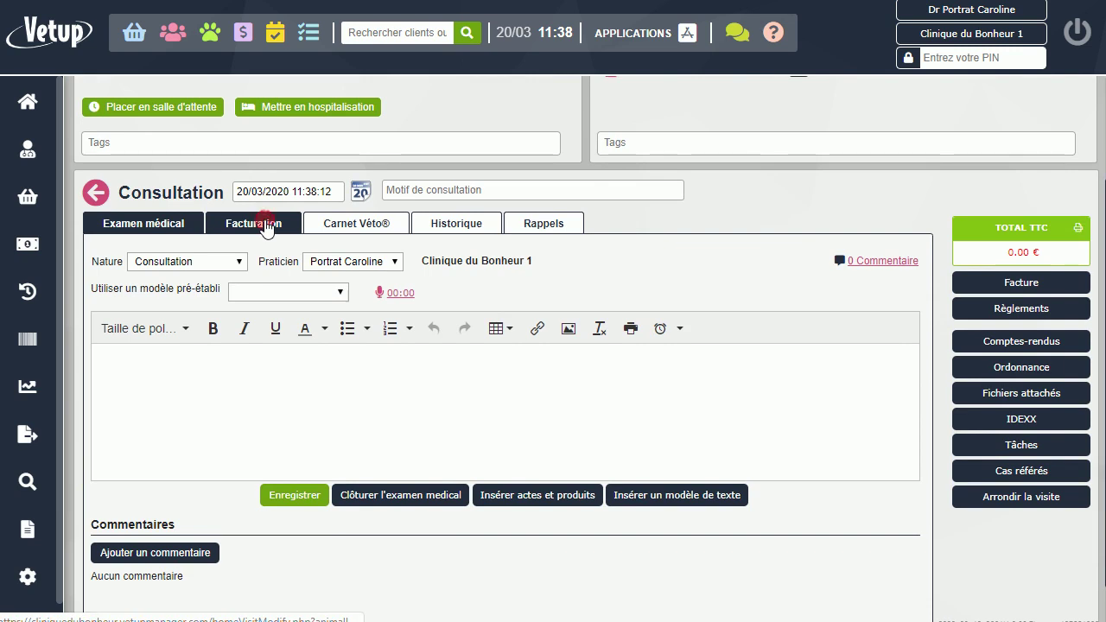
click(256, 222)
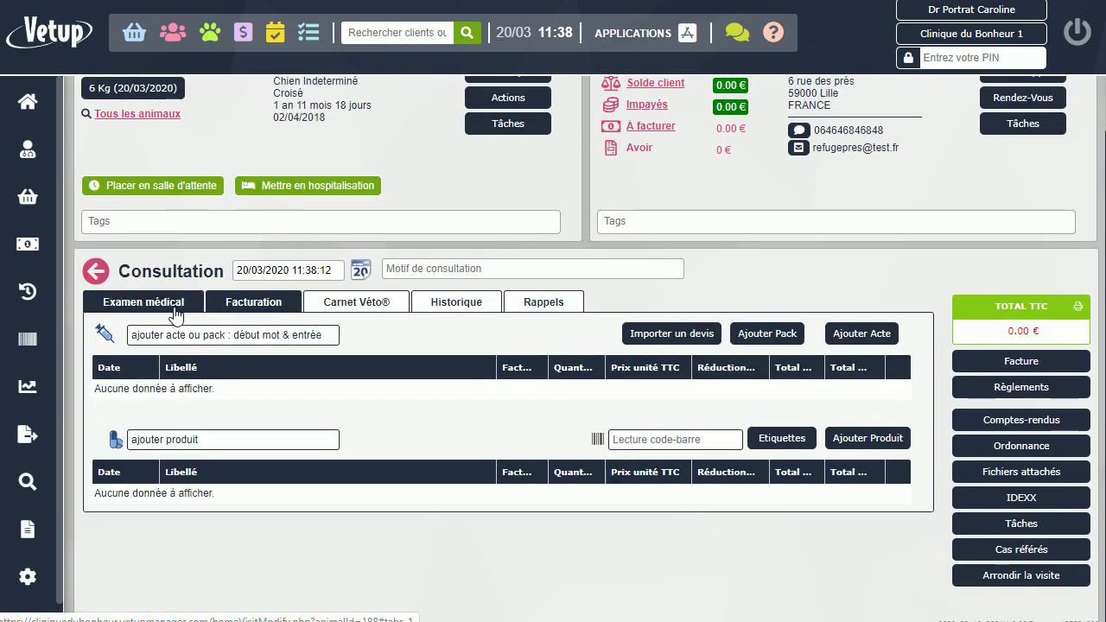
click(165, 344)
text(cons)
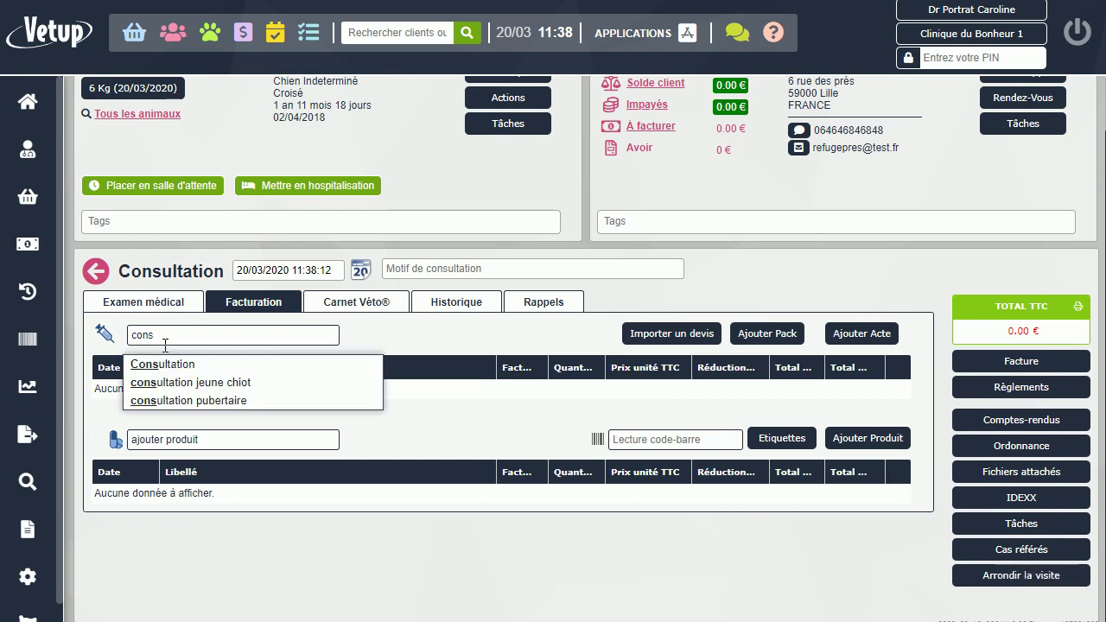
click(169, 364)
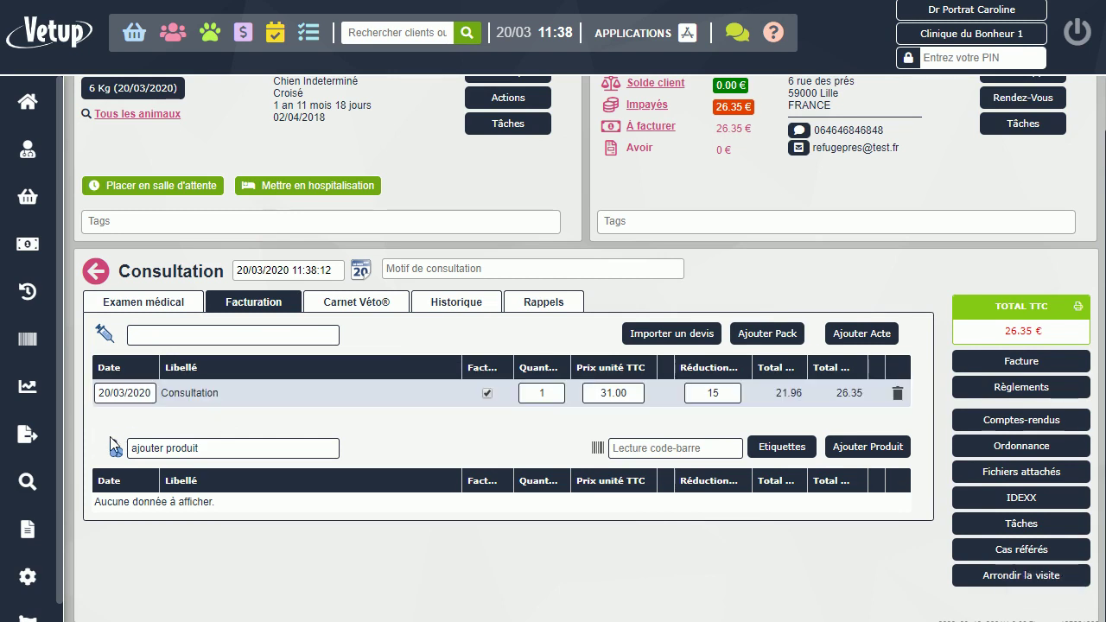
Add the product PROPLAN CAT ADULT LIGHT DINDE 24BT 85G to the consultation's billing.
click(162, 449)
text(pro )
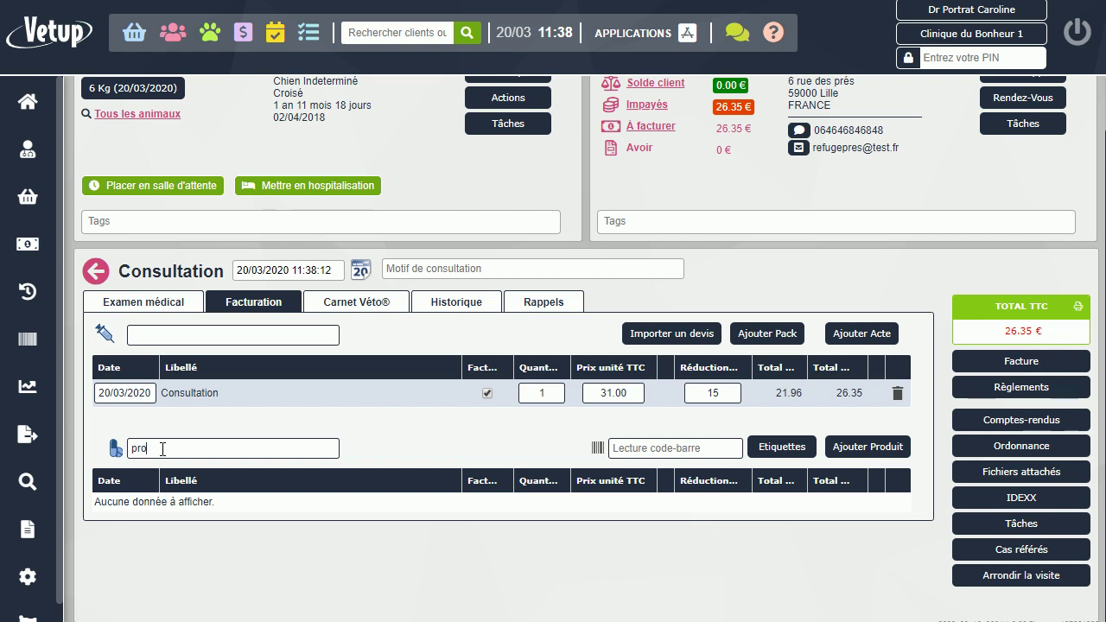
text(plan)
key(BackSpace)
key(BackSpace)
key(BackSpace)
key(BackSpace)
key(BackSpace)
key(BackSpace)
text(o)
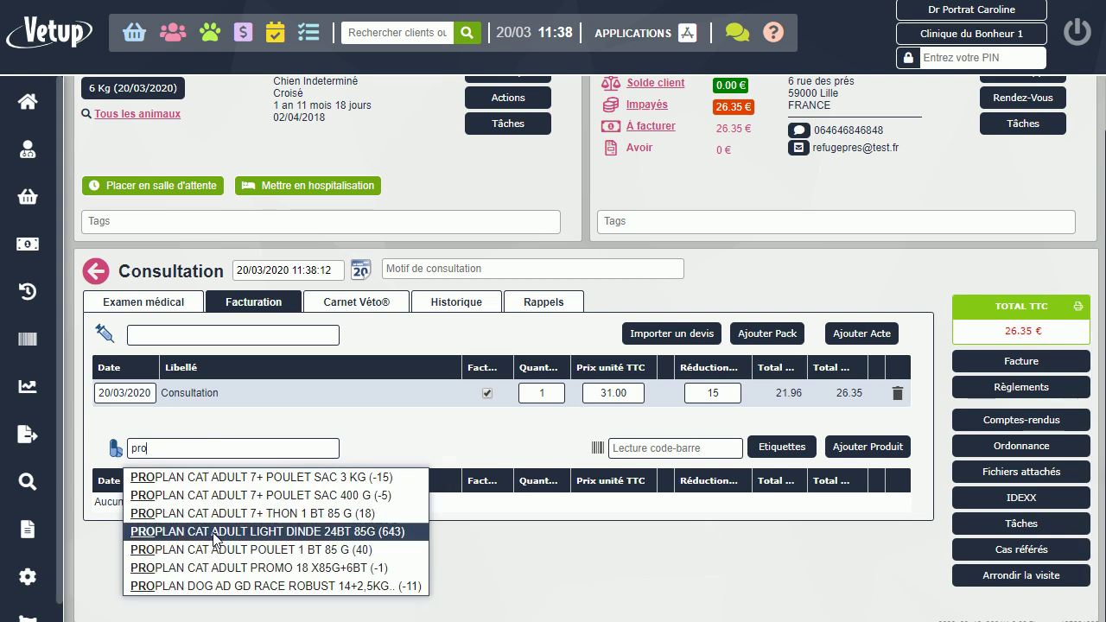
click(216, 531)
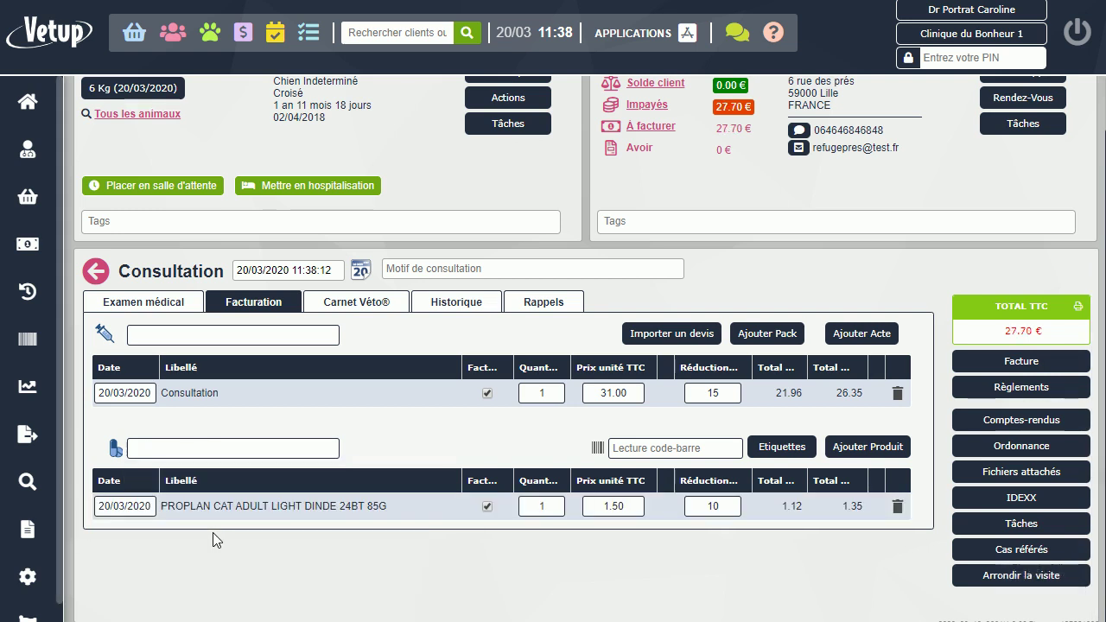